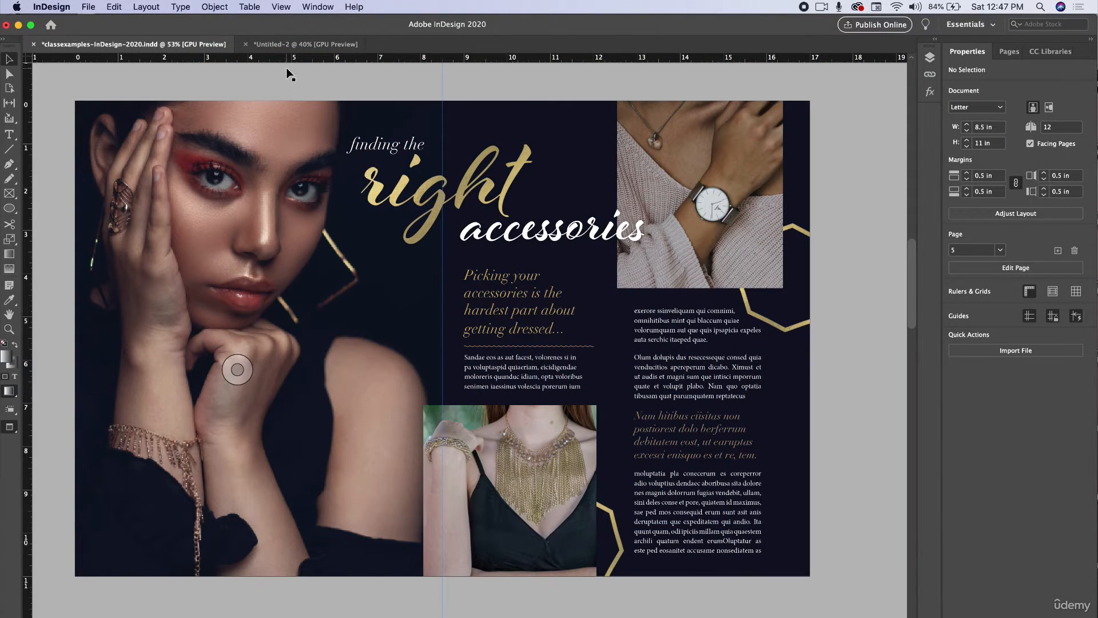
Step: Switch to the blank Untitled-2 document and scroll through its spreads
left_click(288, 45)
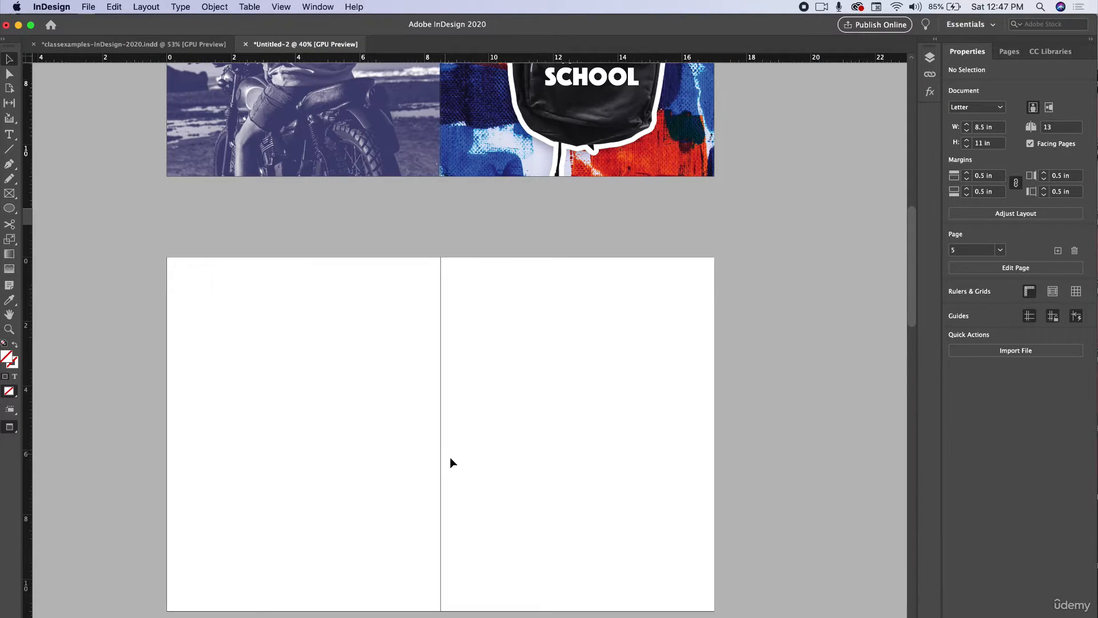
scroll(457, 488, "down", 5)
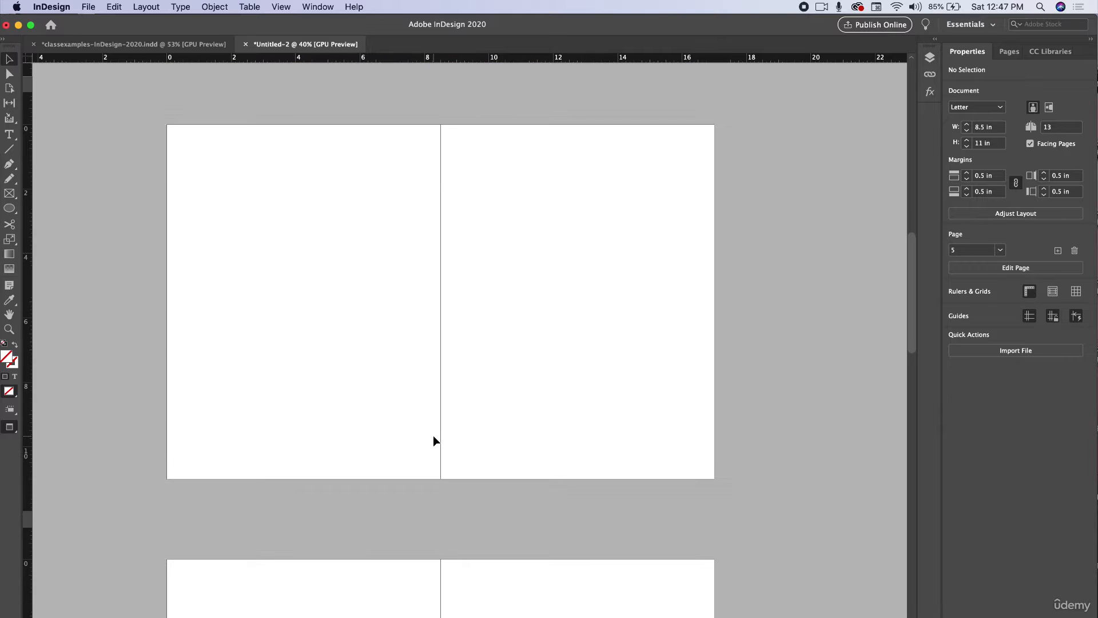
scroll(434, 434, "up", 1)
scroll(433, 435, "up", 2)
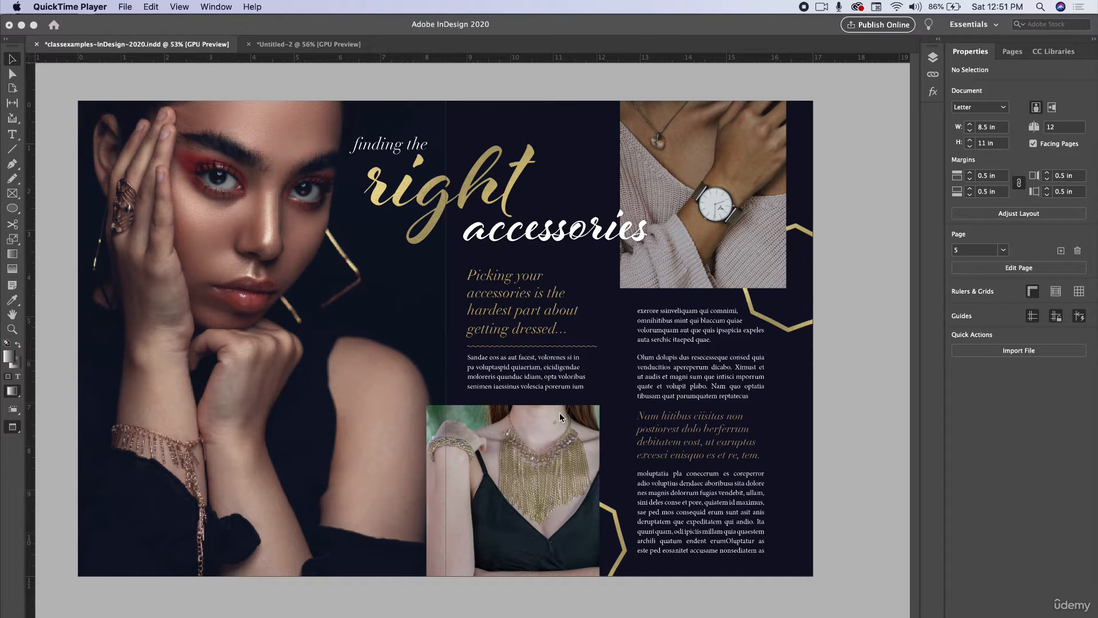
Step: Switch to the Untitled-2 document again and turn on Show Document Grid
left_click(294, 47)
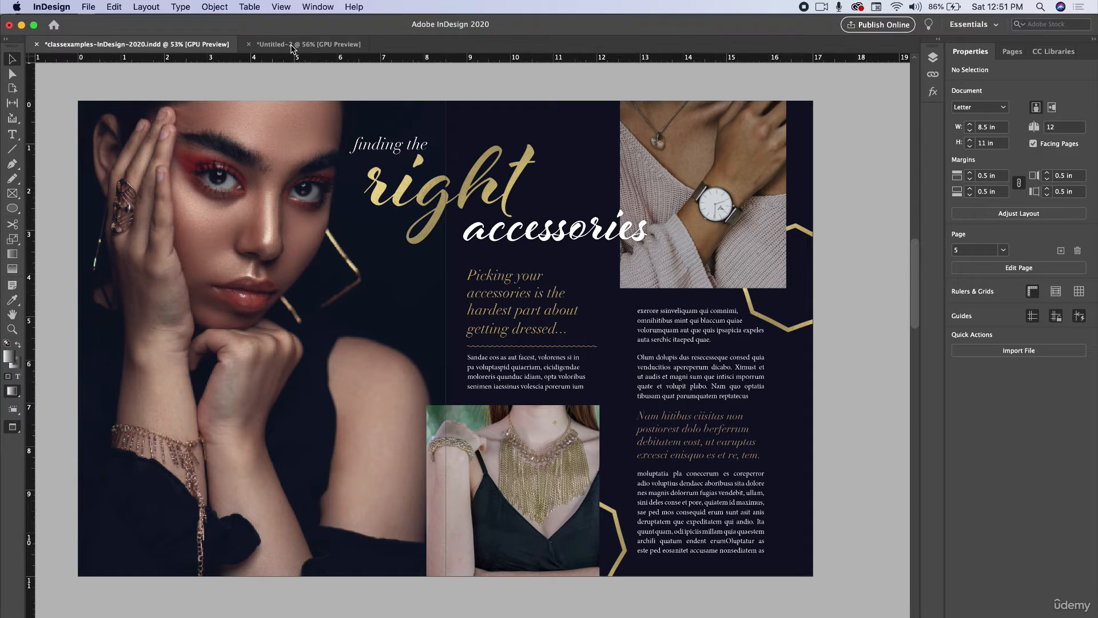
left_click(293, 46)
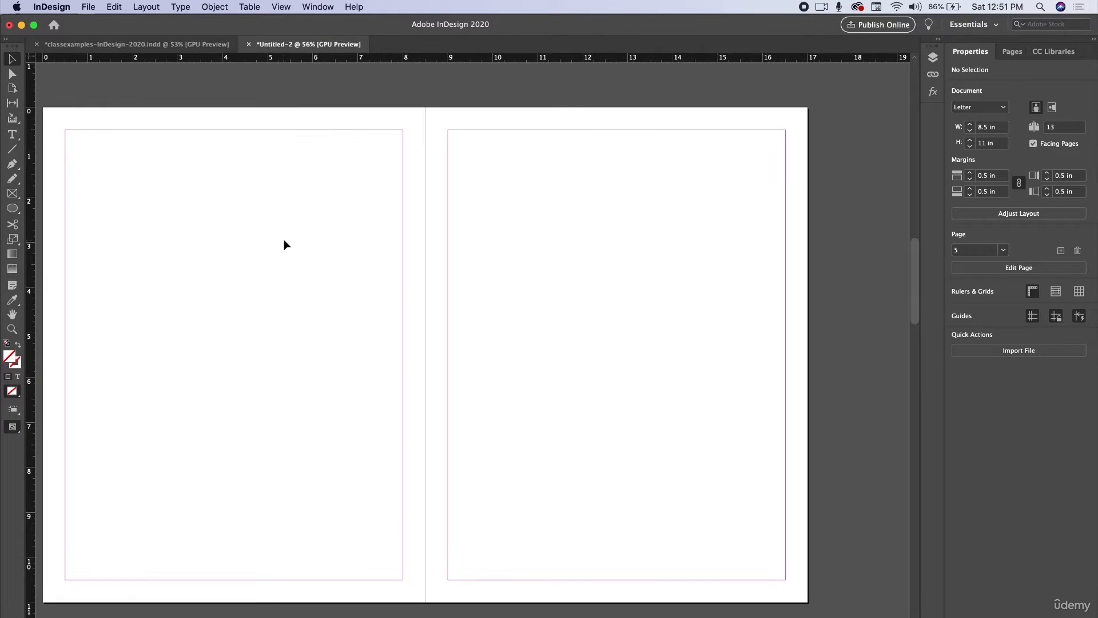
scroll(284, 239, "left", 3)
scroll(284, 239, "down", 1)
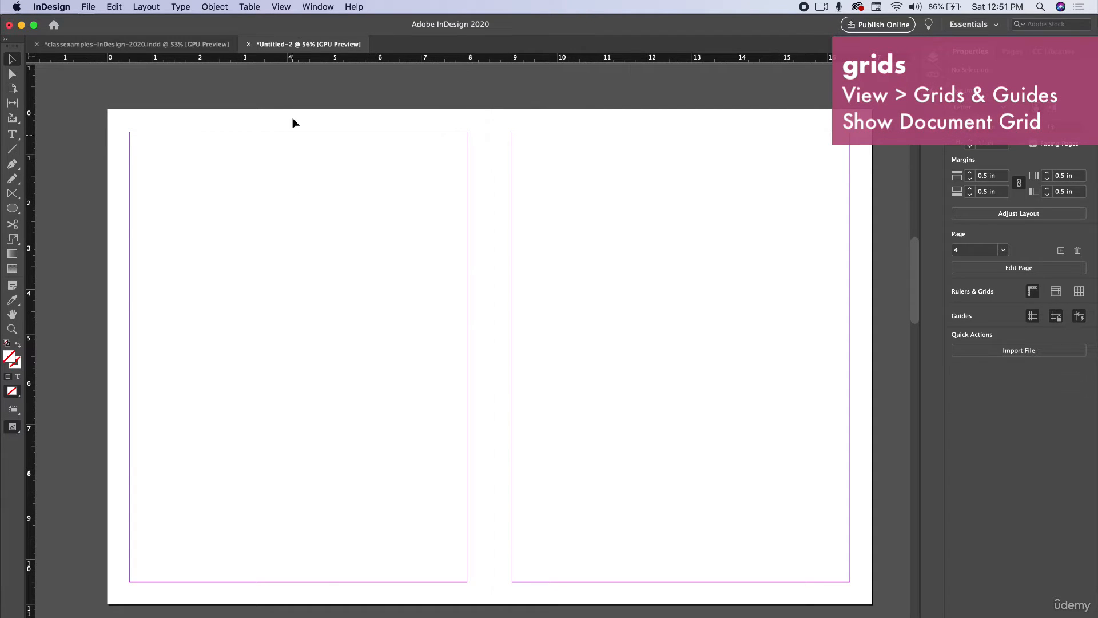
left_click(286, 6)
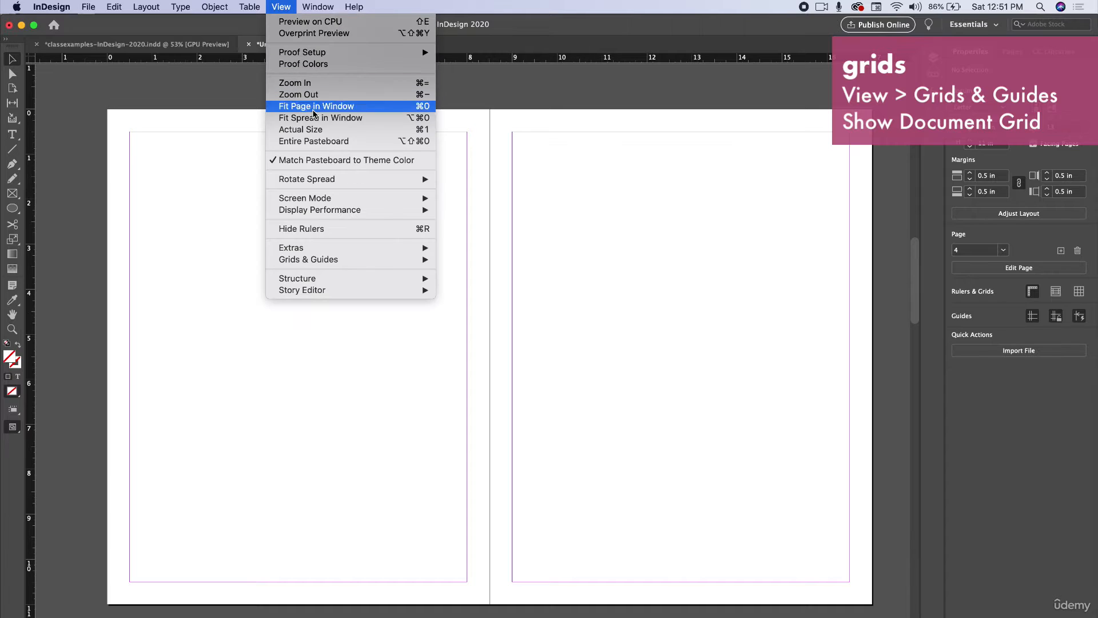
mouse_move(393, 262)
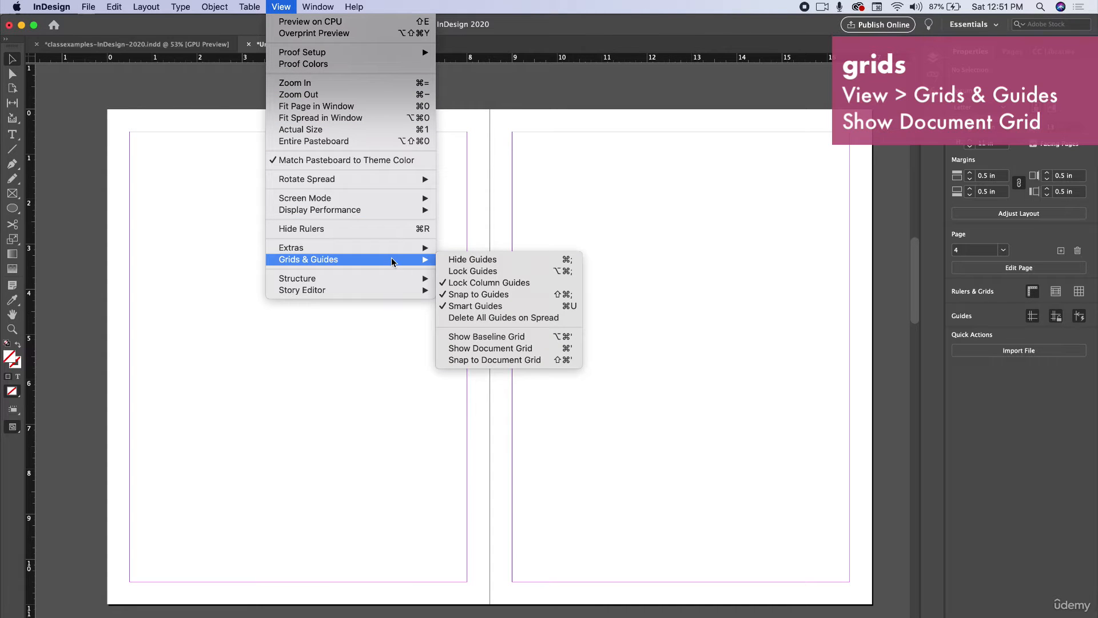
left_click(496, 354)
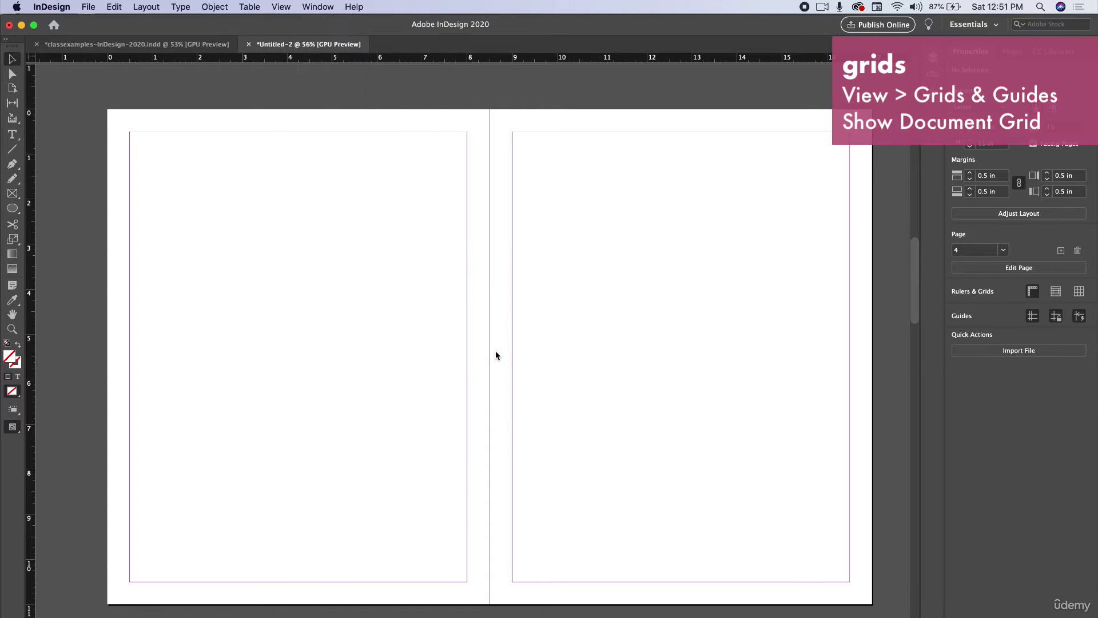
left_click(501, 391)
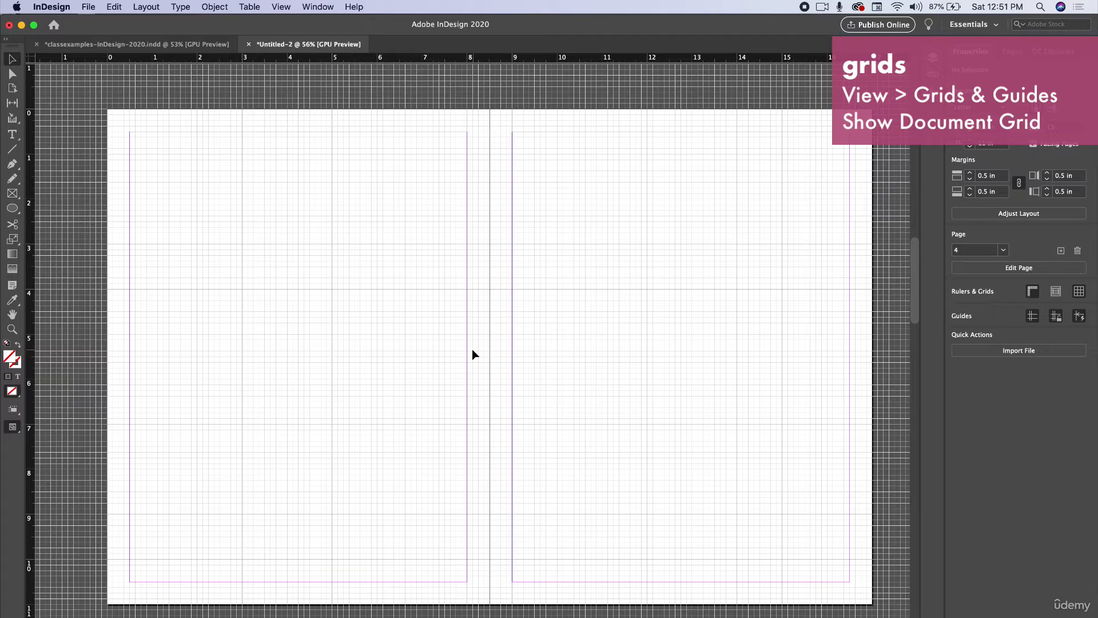
Step: Zoom in and review the Grids preferences for gridline spacing and subdivisions, closing the dialog with OK
scroll(422, 407, "up", 5)
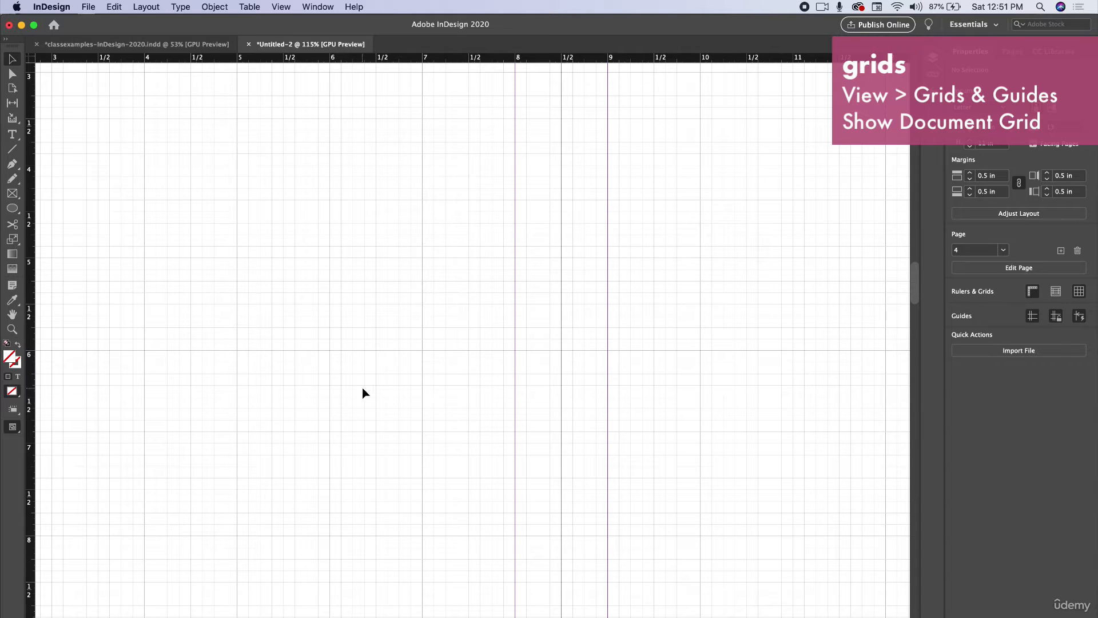
left_click(52, 5)
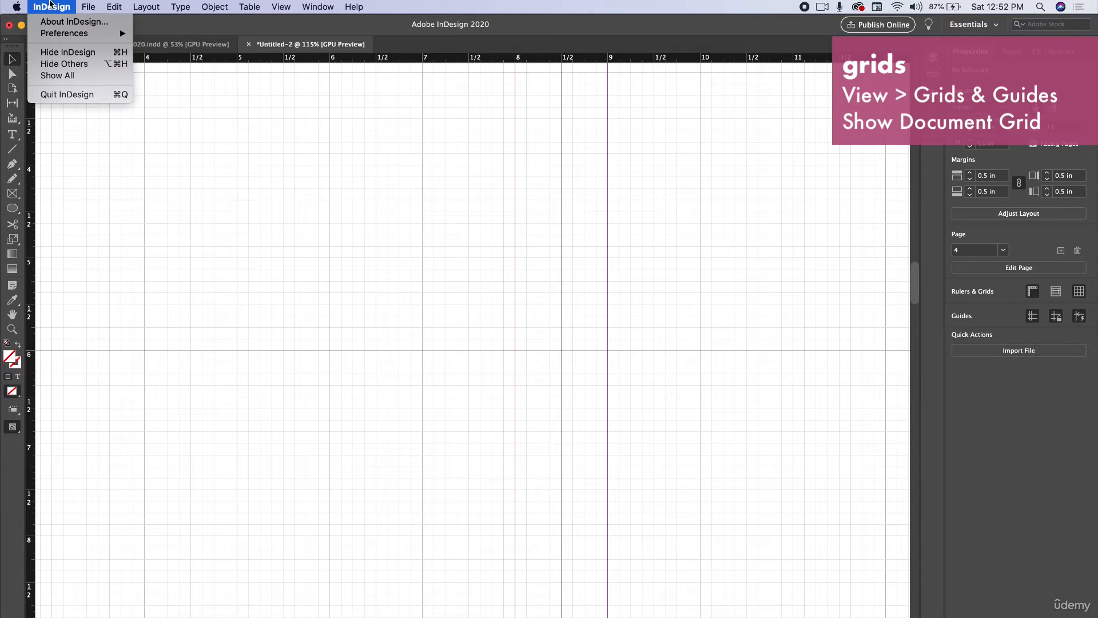
mouse_move(57, 33)
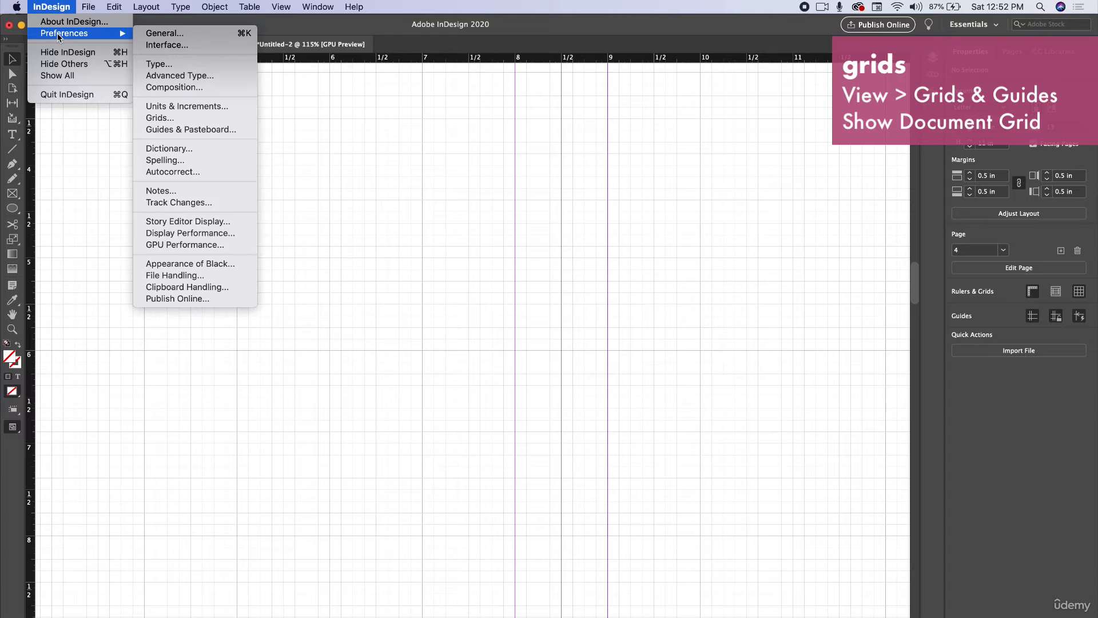
left_click(188, 117)
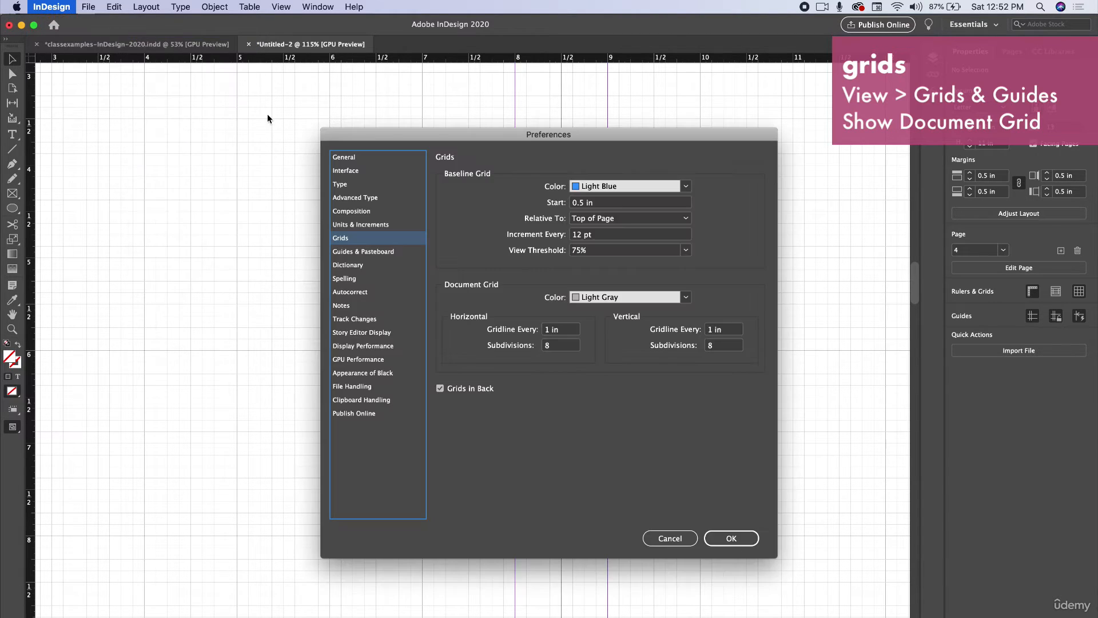
left_click_drag(473, 131, 766, 204)
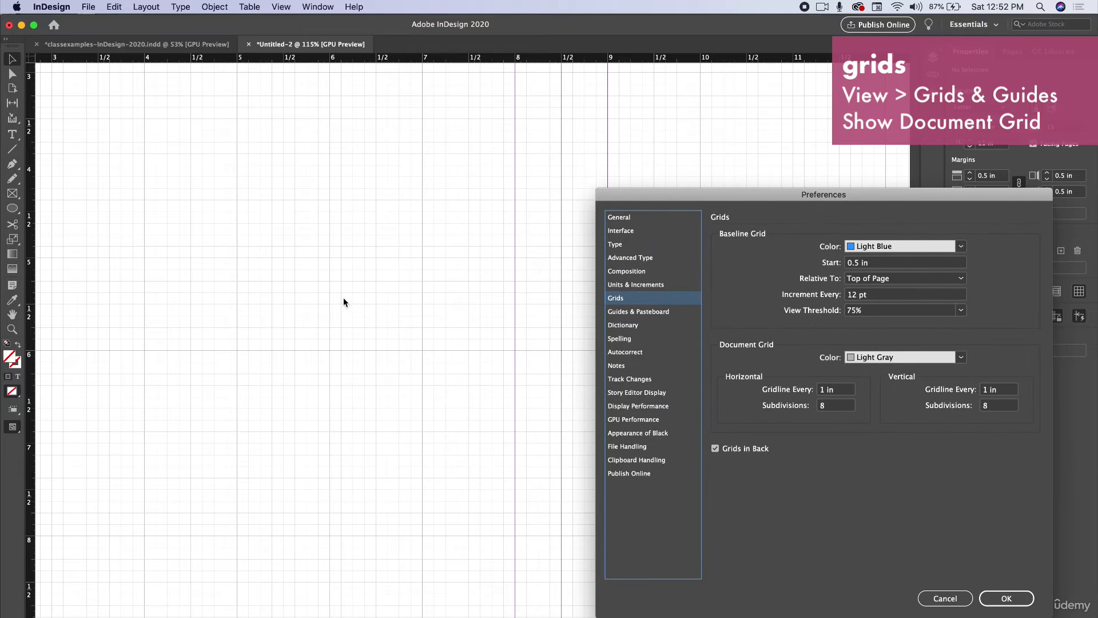
left_click(867, 253)
left_click(867, 255)
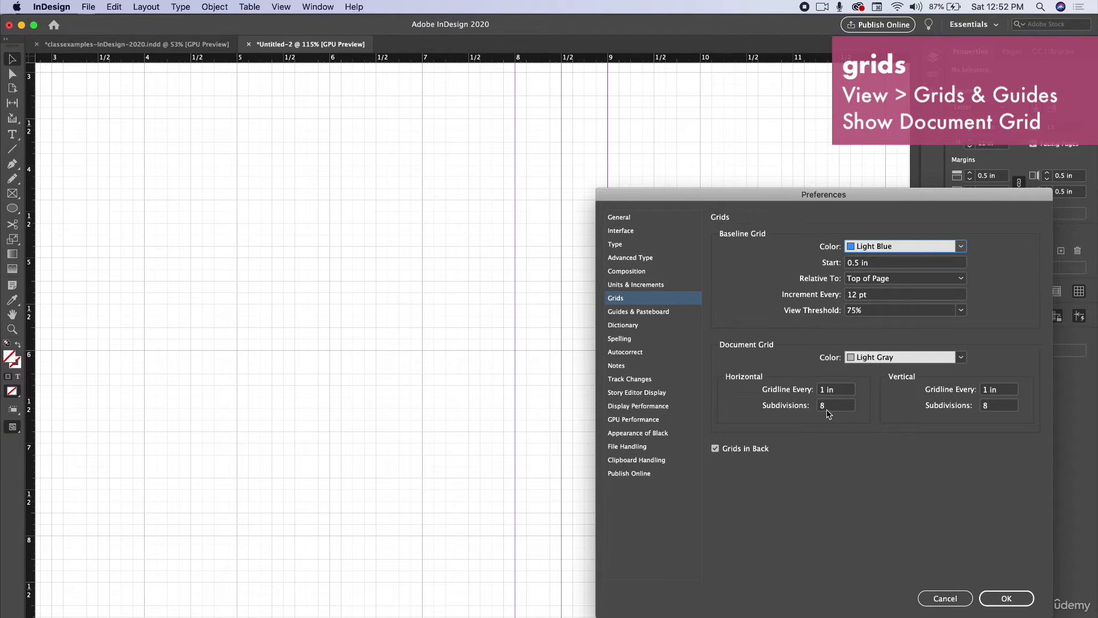
left_click(1007, 598)
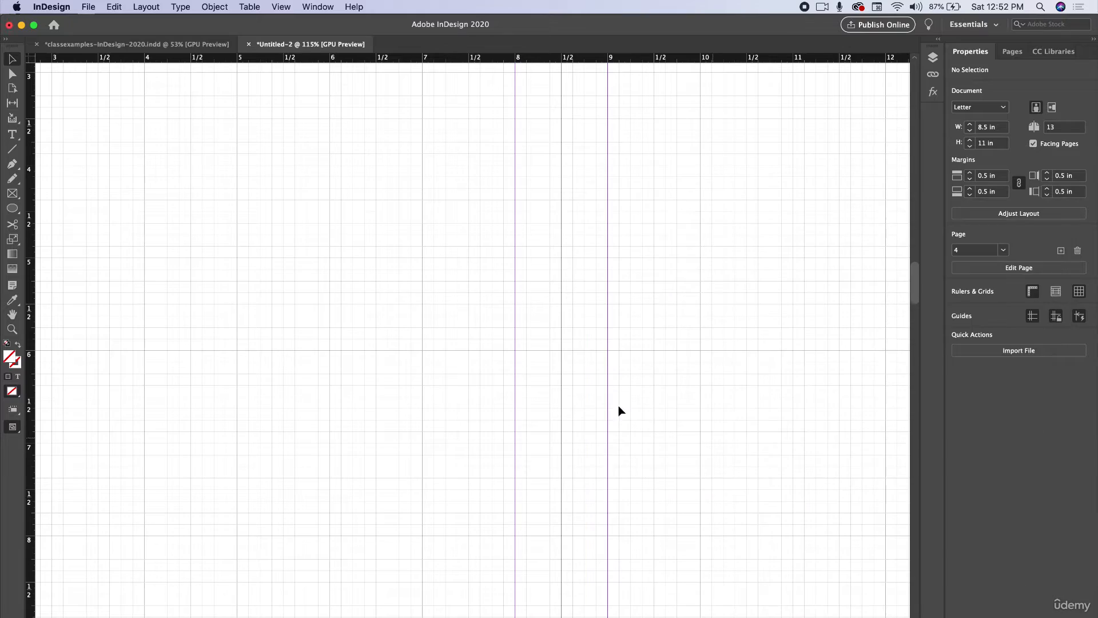
Step: Fit the spread in the window and turn on Snap to Document Grid
key("super+alt+0")
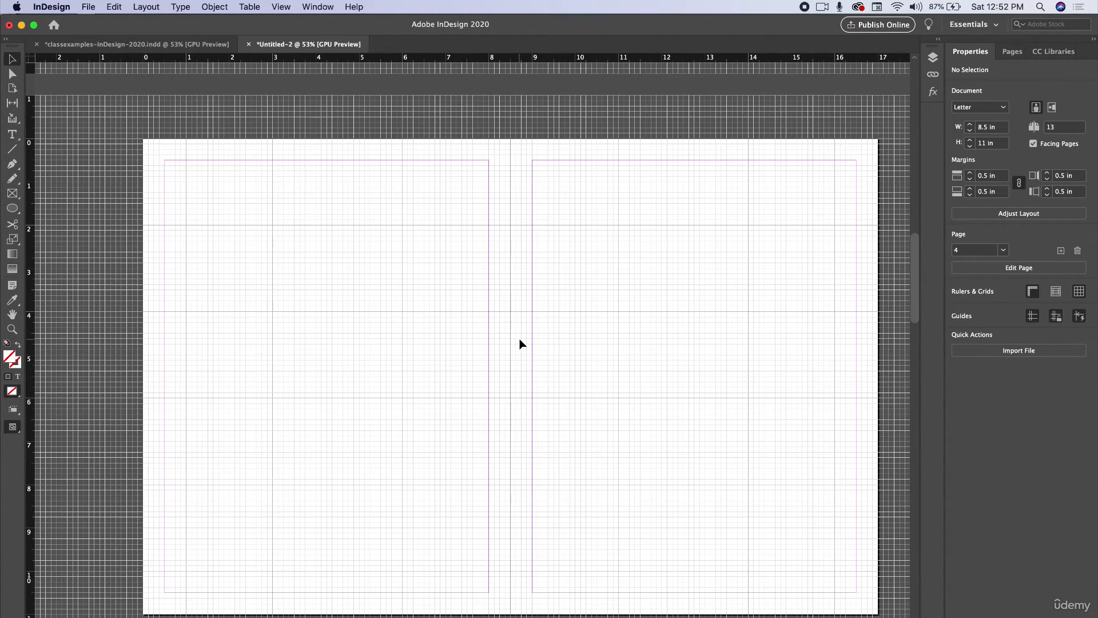
left_click(281, 6)
mouse_move(246, 5)
mouse_move(282, 6)
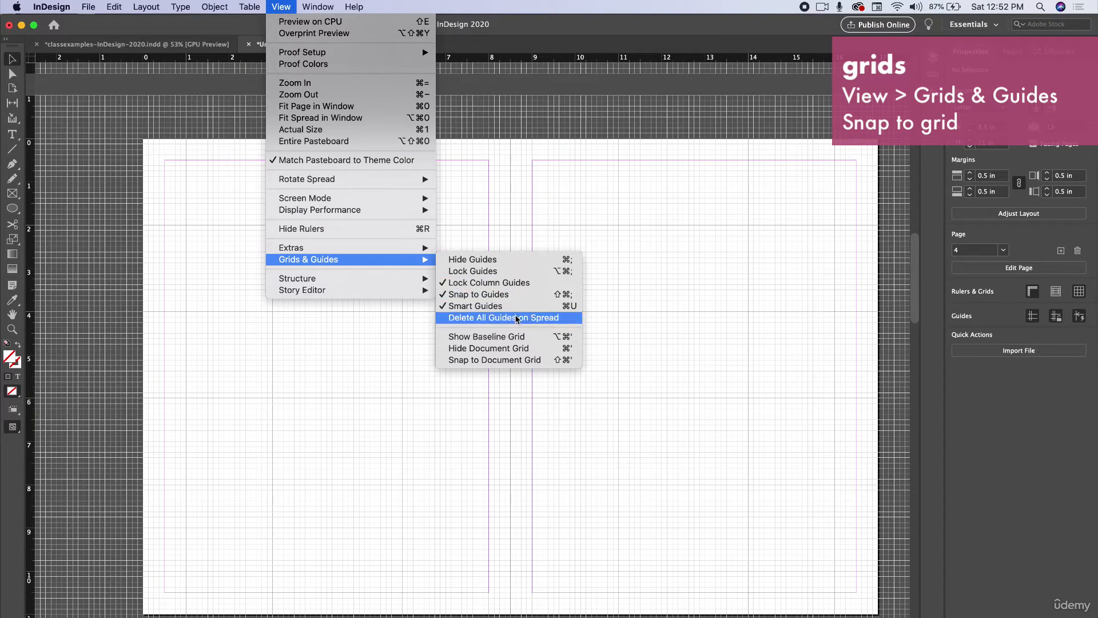
left_click(505, 360)
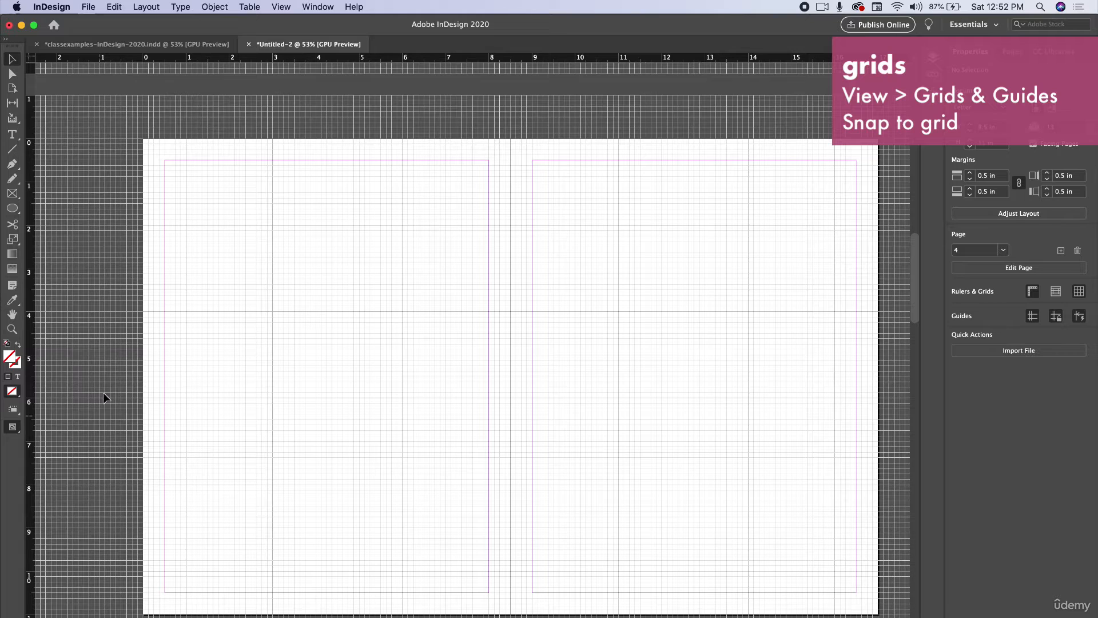
Step: Draw a grid-snapped rectangle across the spread's center and fill it with a light orange
left_click_drag(12, 208, 52, 222)
left_click_drag(389, 320, 548, 484)
double_click(9, 357)
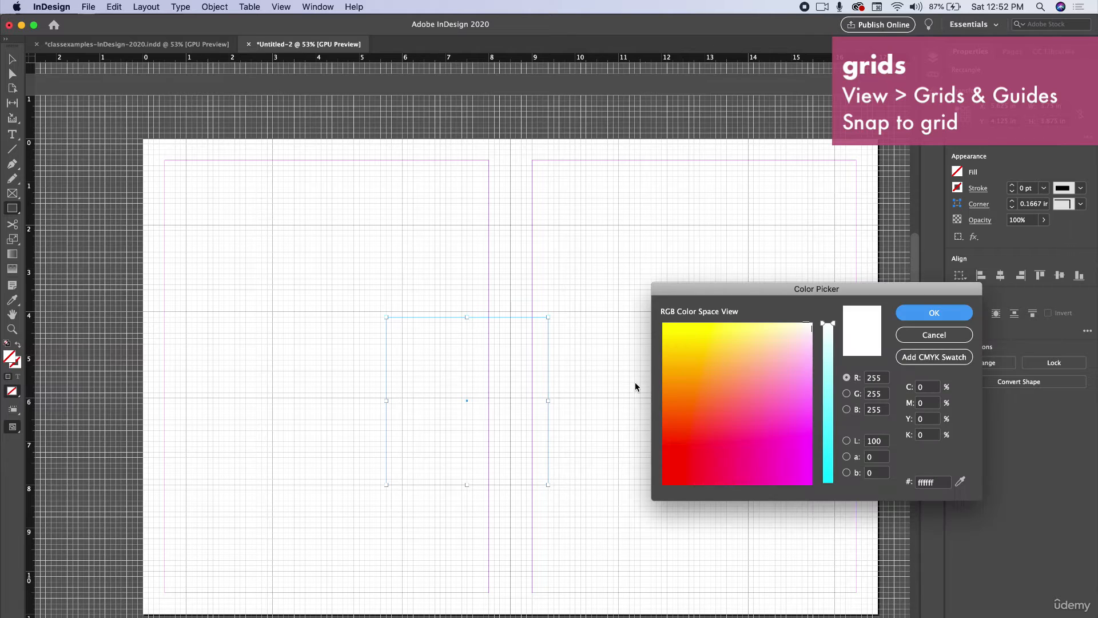
left_click(722, 351)
left_click(917, 313)
Step: Select the filled rectangle and delete it
left_click(11, 59)
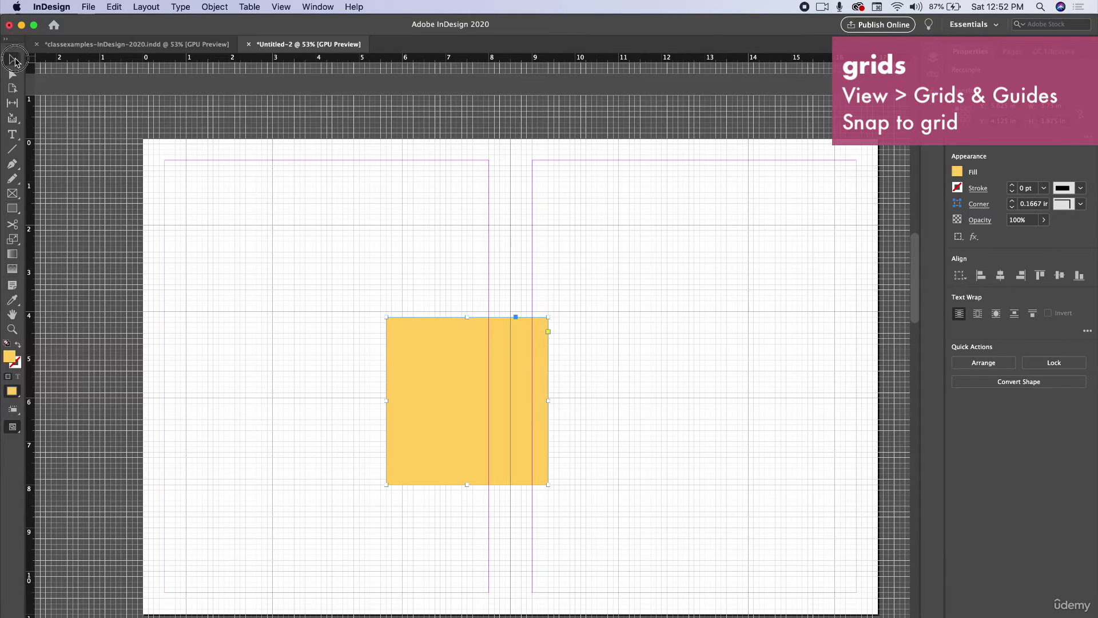
left_click_drag(496, 392, 265, 253)
key("BackSpace")
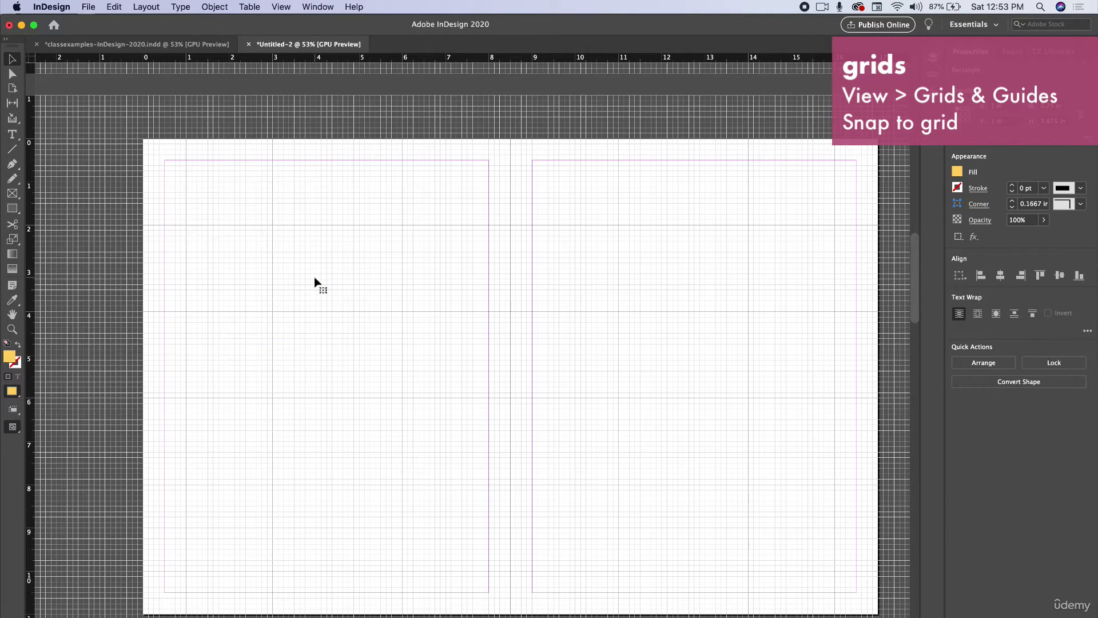
Step: Draw a rectangle frame about 5.25 in by 7.875 in on the left page with the Rectangle Frame Tool
scroll(382, 359, "right", 2)
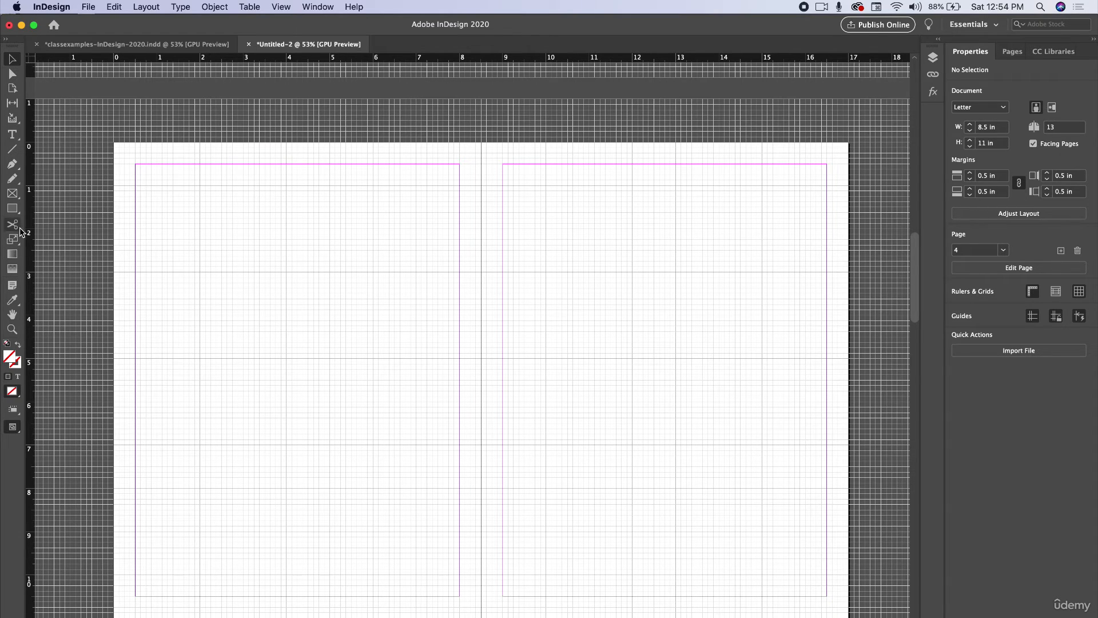
left_click(12, 193)
mouse_move(190, 198)
left_mouse_down()
mouse_move(238, 216)
mouse_move(441, 532)
mouse_move(416, 537)
left_mouse_up()
left_click(12, 196)
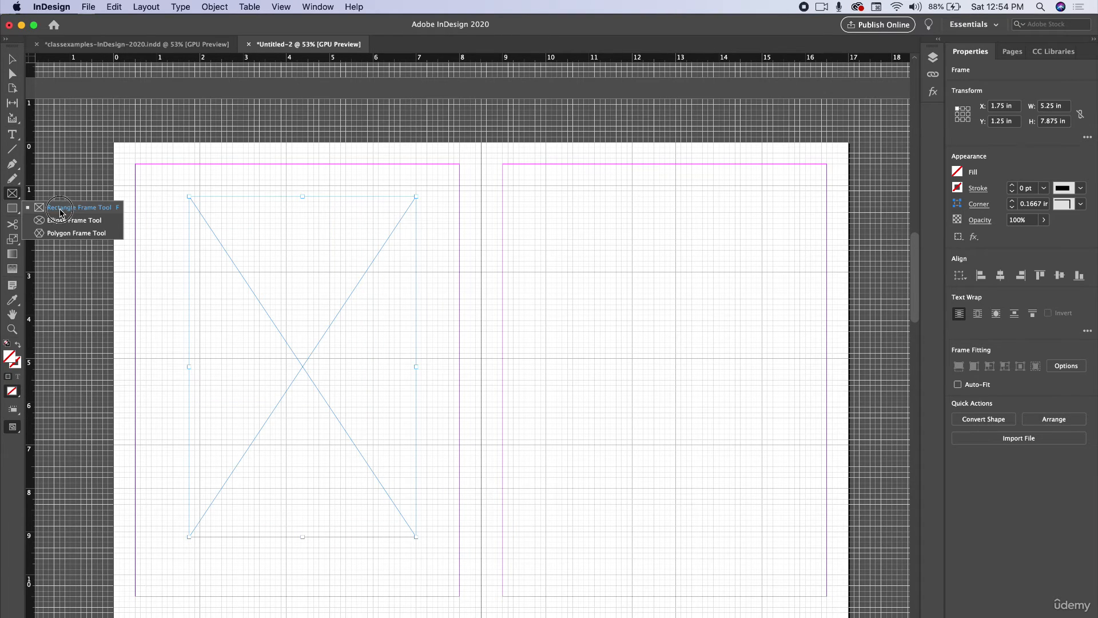
left_click(60, 209)
key("v")
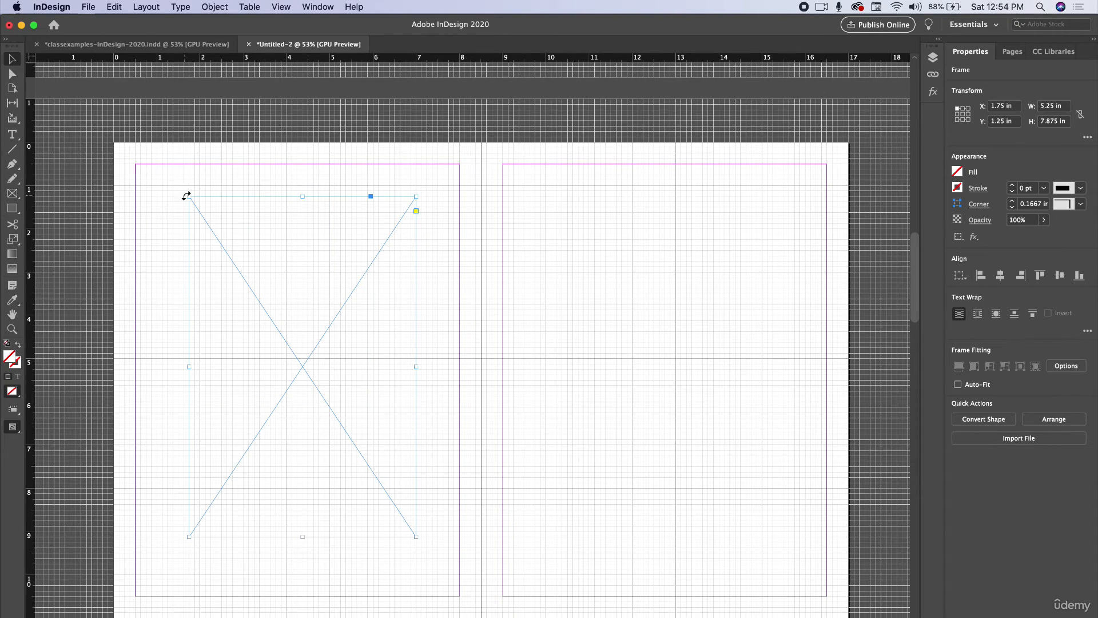
Step: Stretch the frame to cover the whole 8.5 by 11 in left page and fill it with yellow
left_click_drag(187, 196, 113, 142)
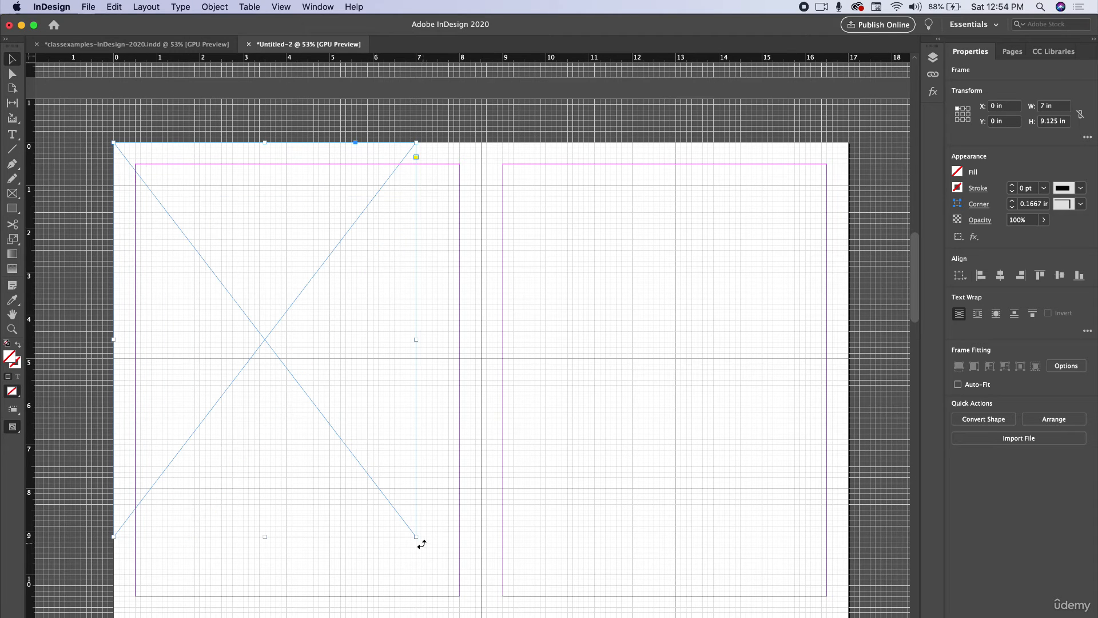
left_click_drag(417, 534, 481, 617)
double_click(16, 361)
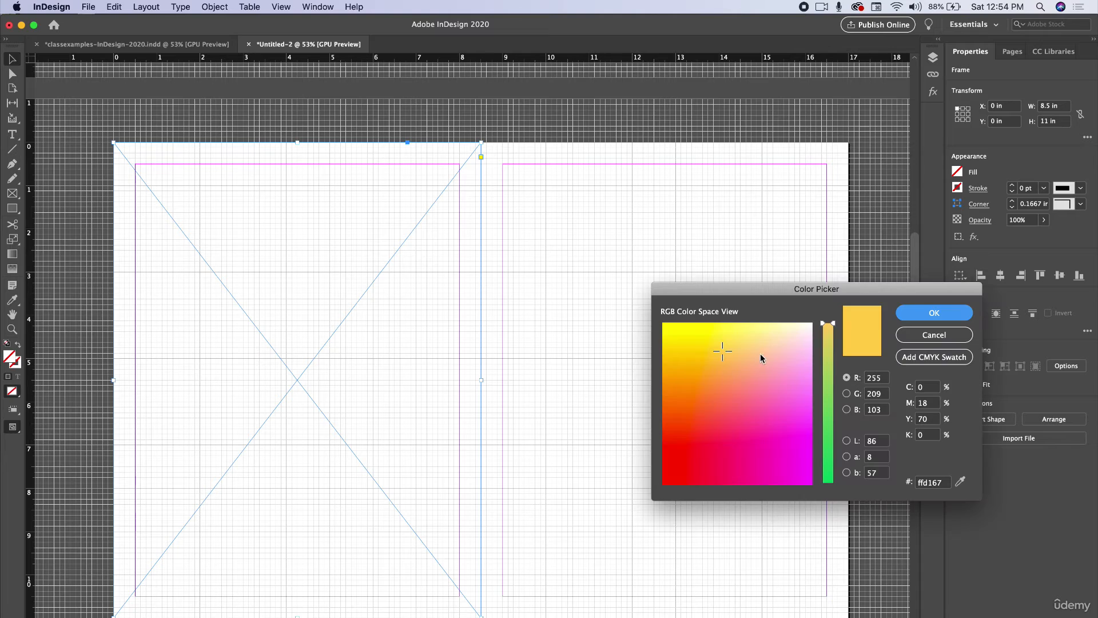
left_click(739, 336)
left_click(916, 314)
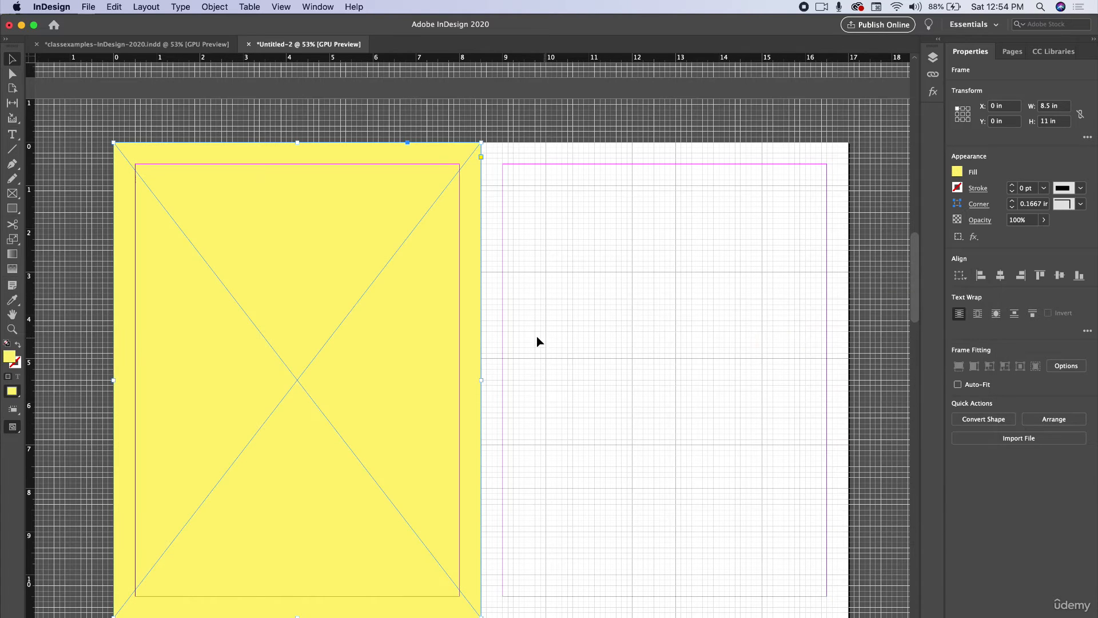
left_click(583, 378)
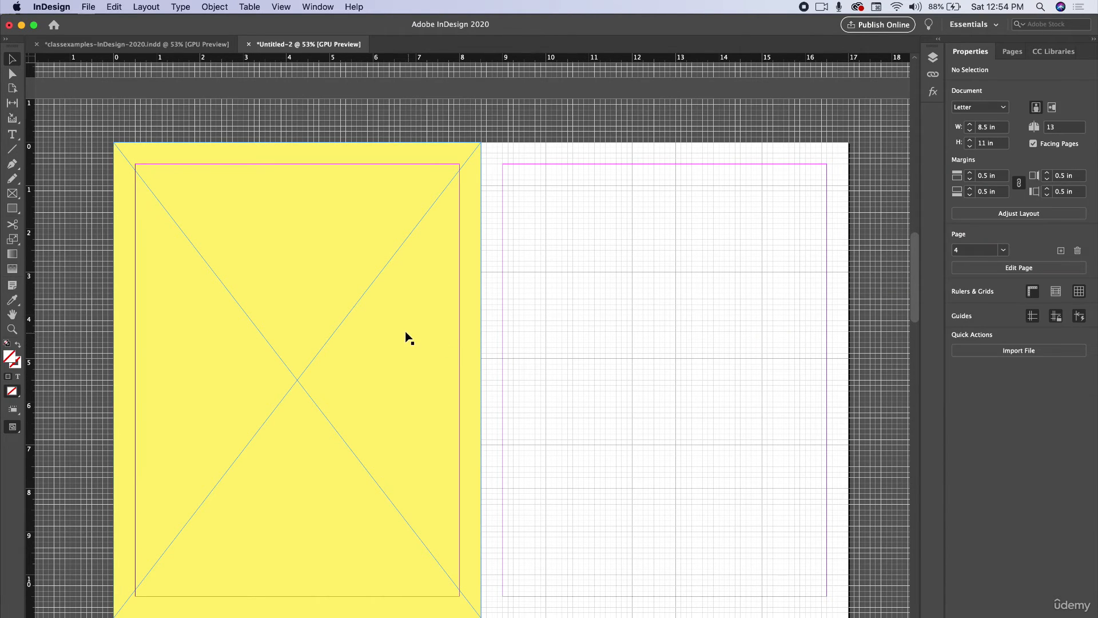
Step: Duplicate the yellow frame and resize it to about 3.5 by 3.8 in at the right page's lower-left corner
left_click_drag(277, 309, 777, 358)
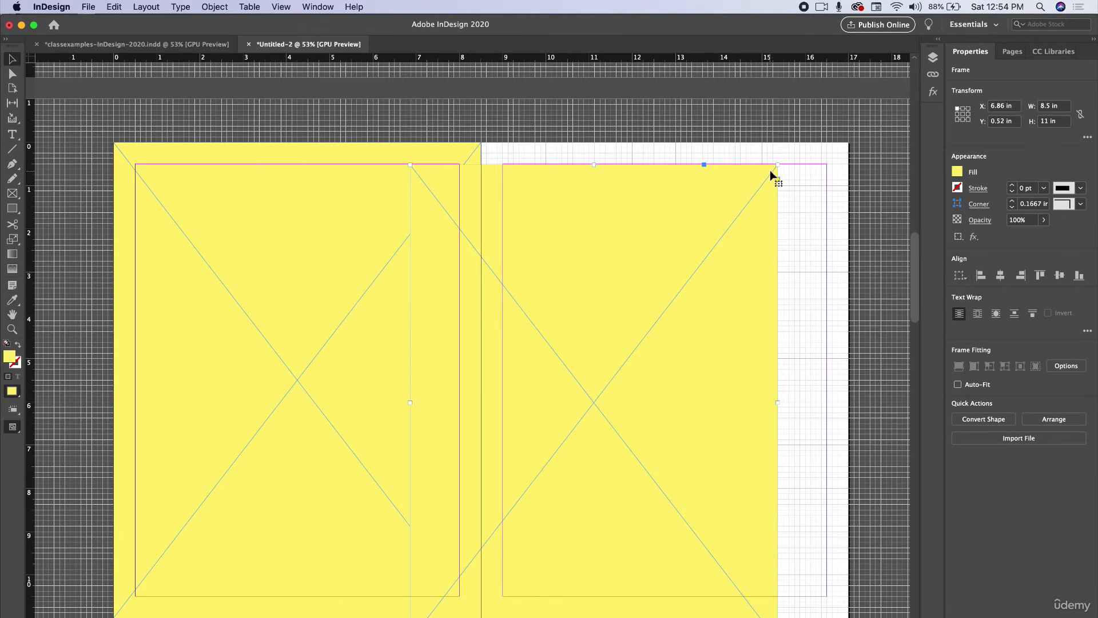
left_click_drag(777, 166, 550, 489)
left_click_drag(521, 531, 613, 490)
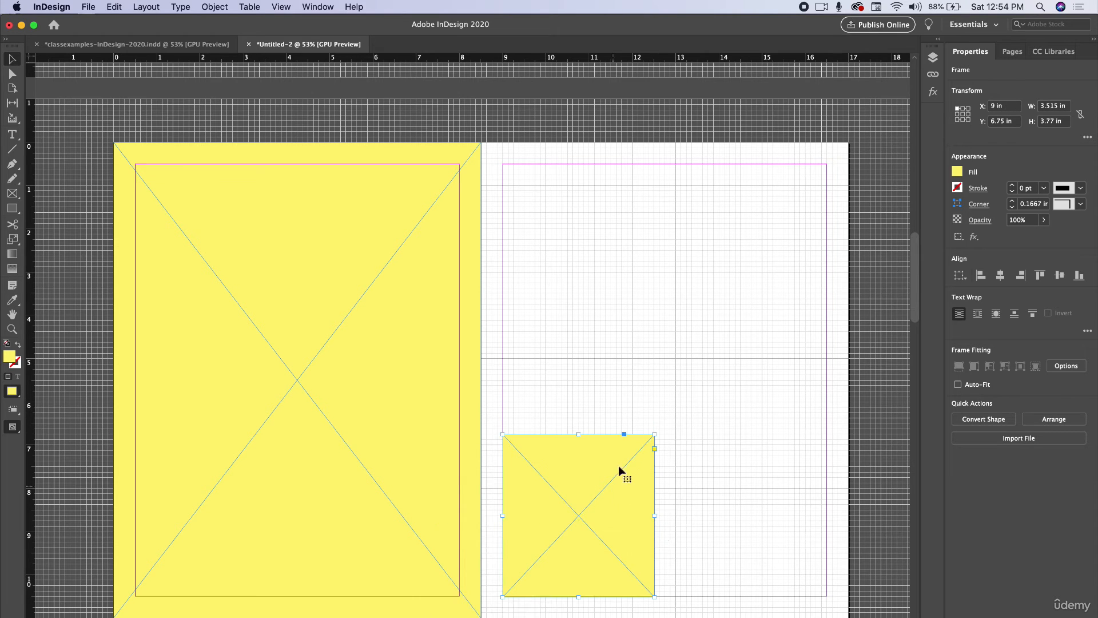
Step: Paste another copy of the small frame and move it to the right page's top-right corner
key("super+v")
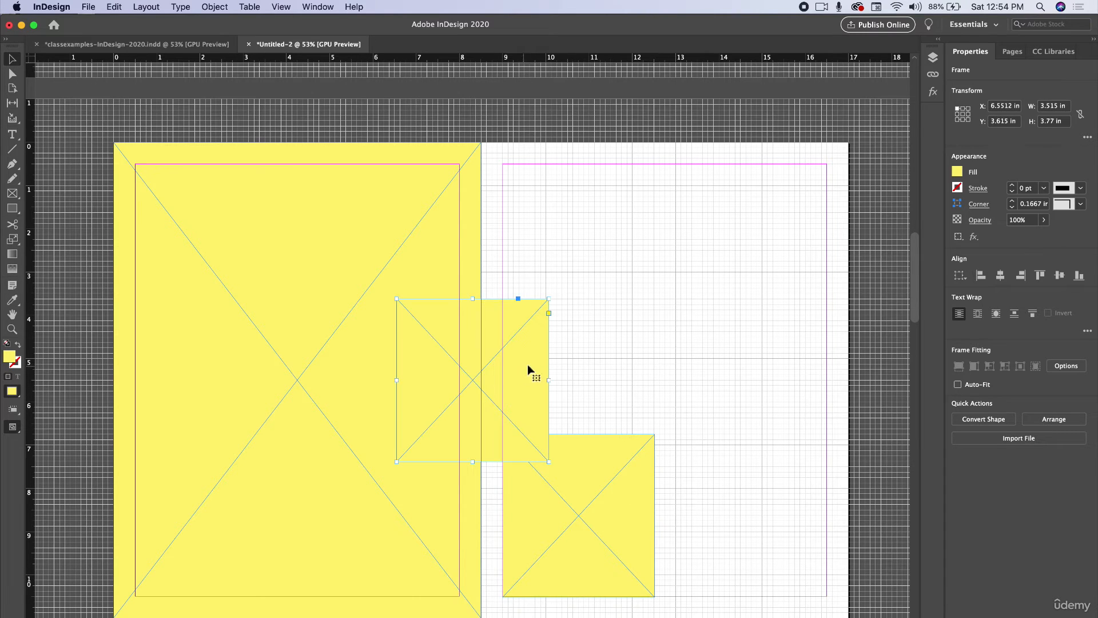
left_click_drag(528, 369, 791, 235)
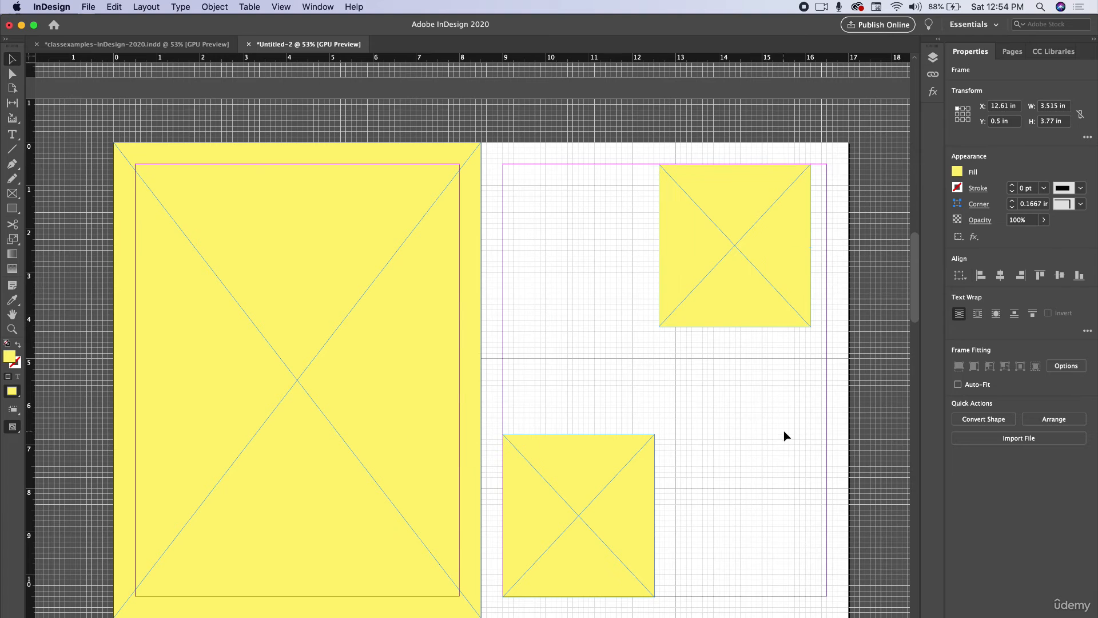
left_click(784, 432)
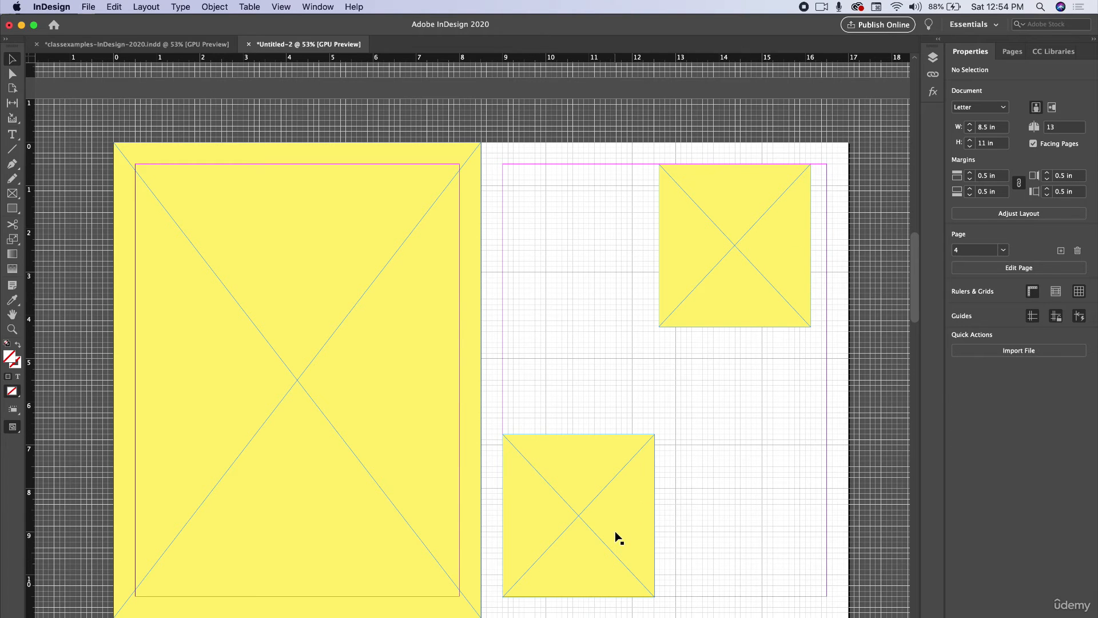
Step: Move the lower small frame up to the right page's top margin and shift the other frame flush to the right margin
left_click_drag(579, 547, 581, 280)
left_click_drag(692, 281, 720, 280)
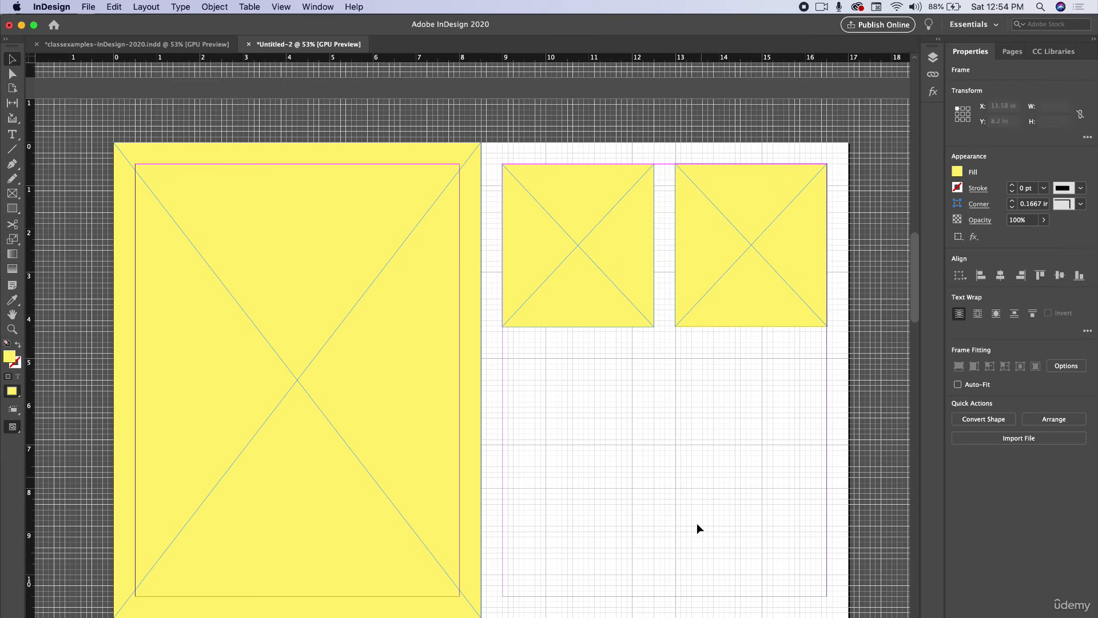
left_click(695, 523)
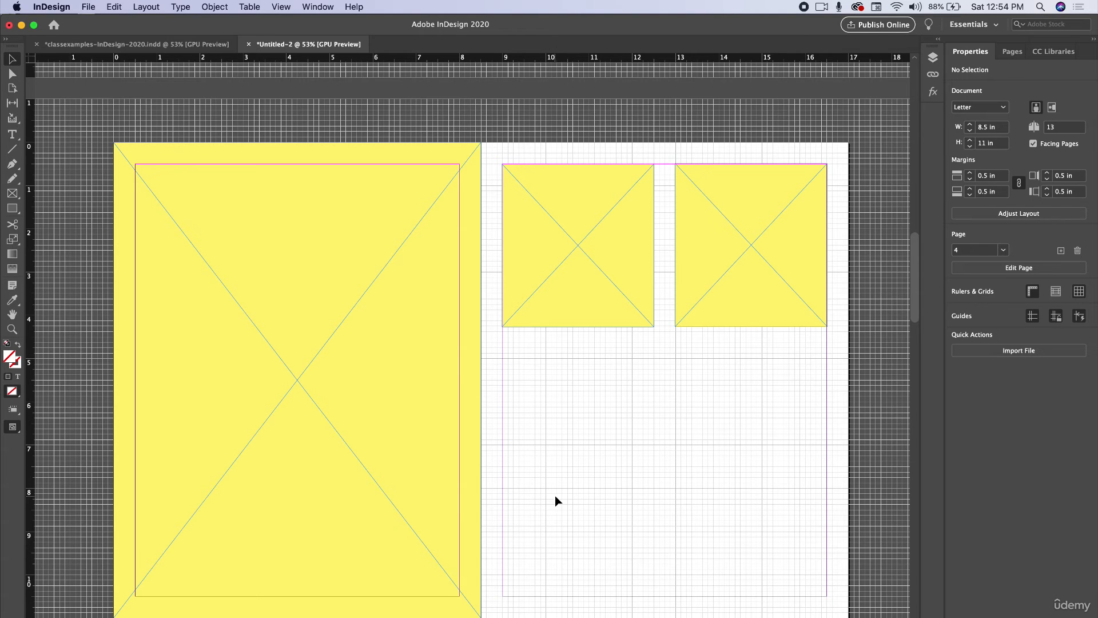
Step: Move one small frame back to the right page's lower-left corner and raise the other to the page's top edge
left_click(746, 278)
left_click_drag(746, 277, 574, 572)
left_click_drag(602, 285, 777, 259)
left_click(658, 377)
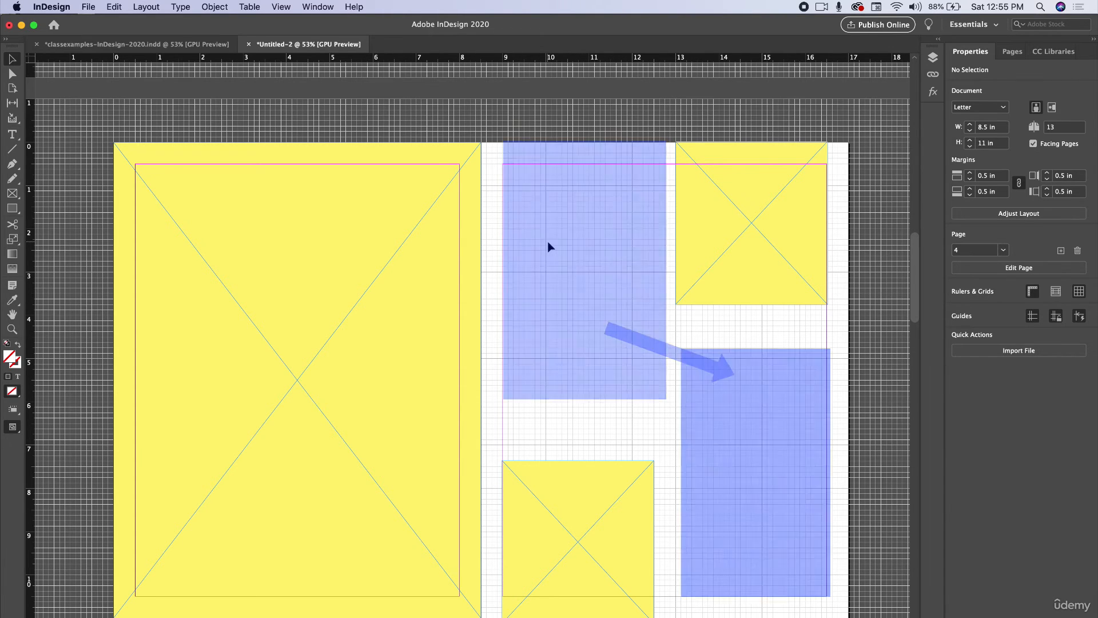
Step: Lengthen the top-right frame slightly downward and extend the lower-left frame's top edge slightly upward
left_click(752, 306)
left_click_drag(753, 306, 752, 315)
left_click(605, 524)
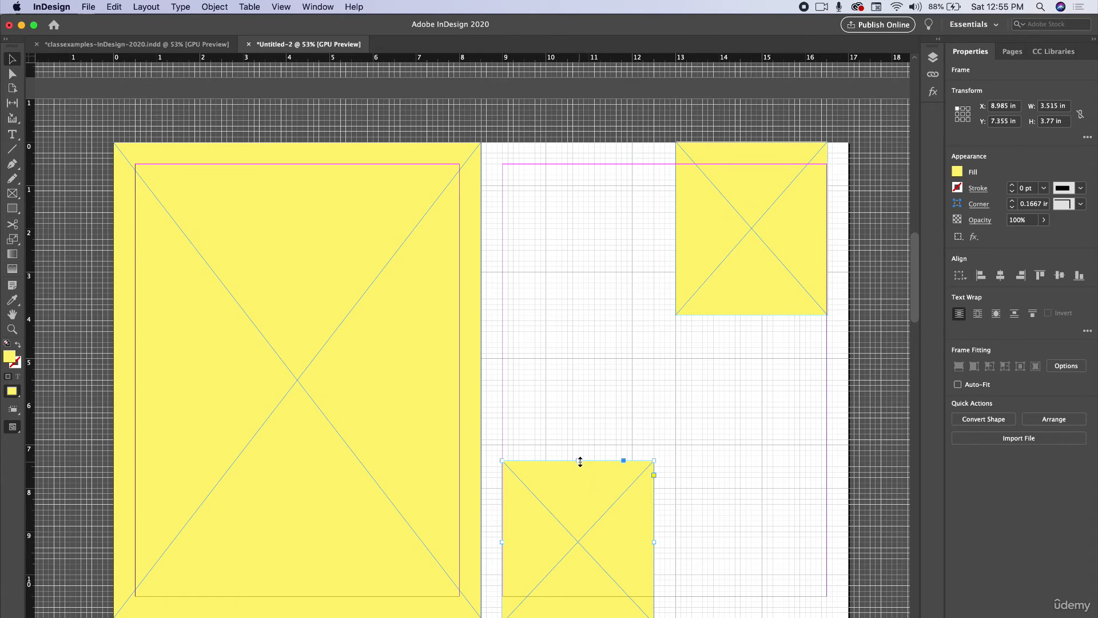
left_click_drag(578, 460, 578, 444)
left_click(732, 539)
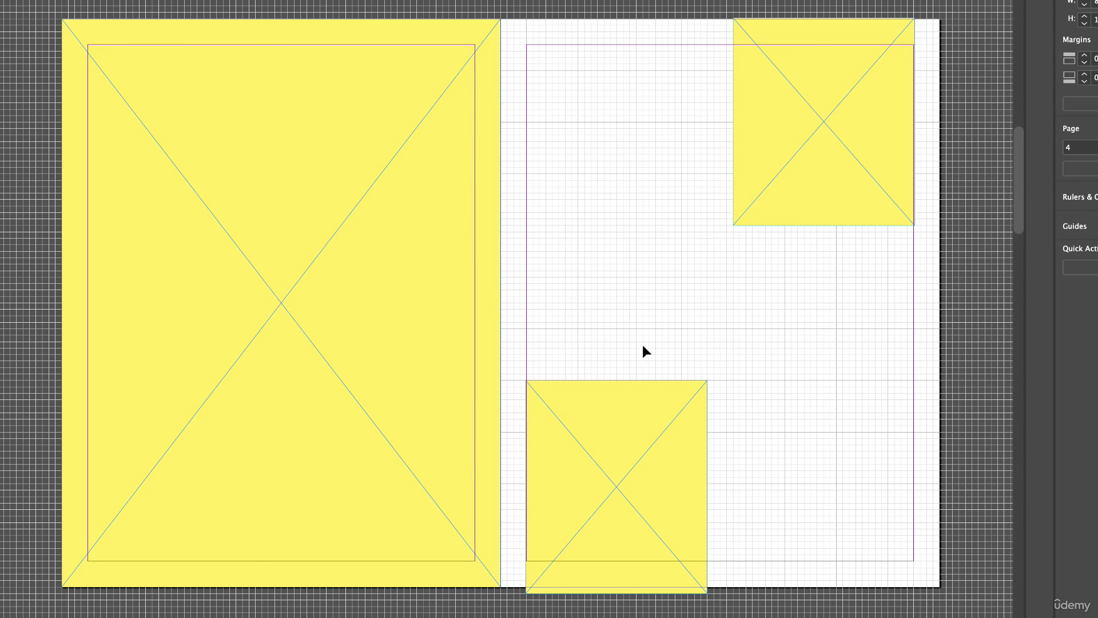
Step: Change the lower-left frame's fill to light pink with the Color Picker
left_click(640, 430)
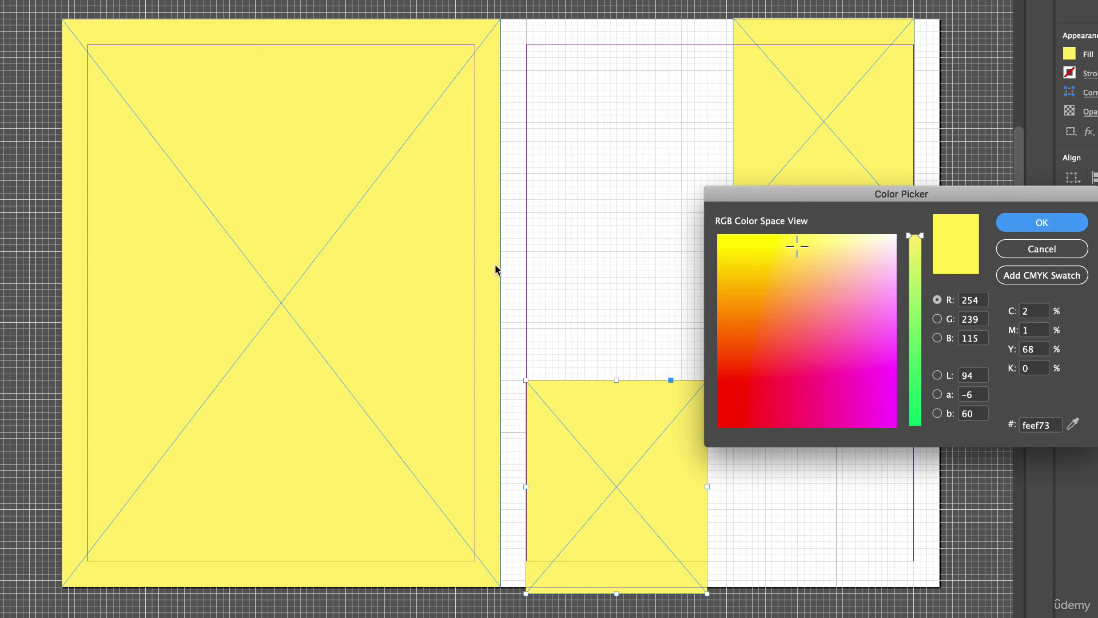
left_click(875, 264)
left_click(1018, 223)
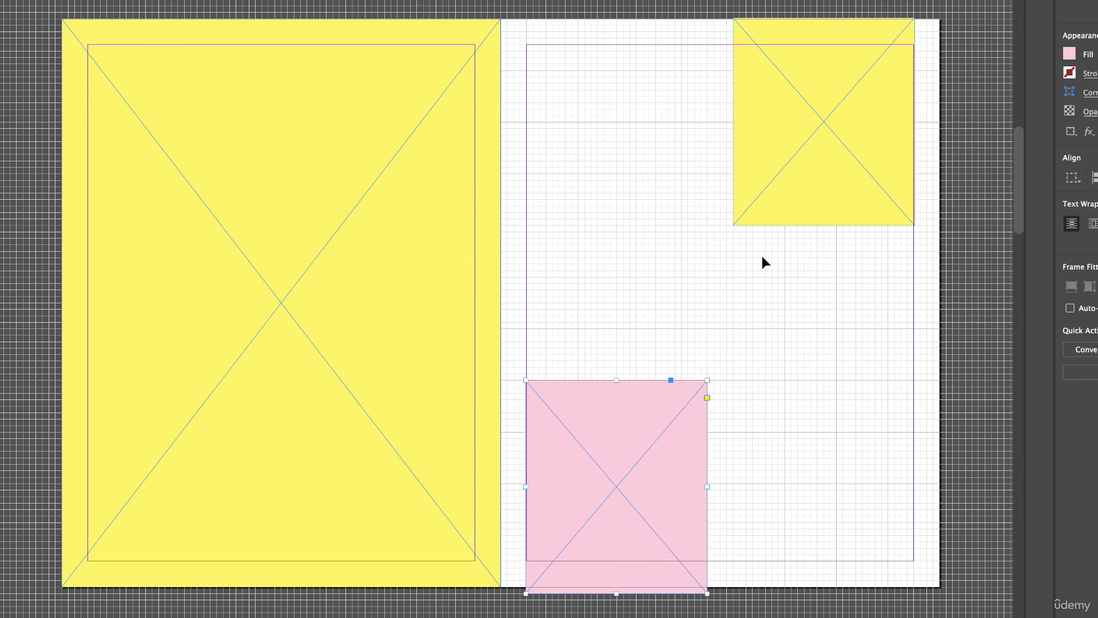
left_click(718, 432)
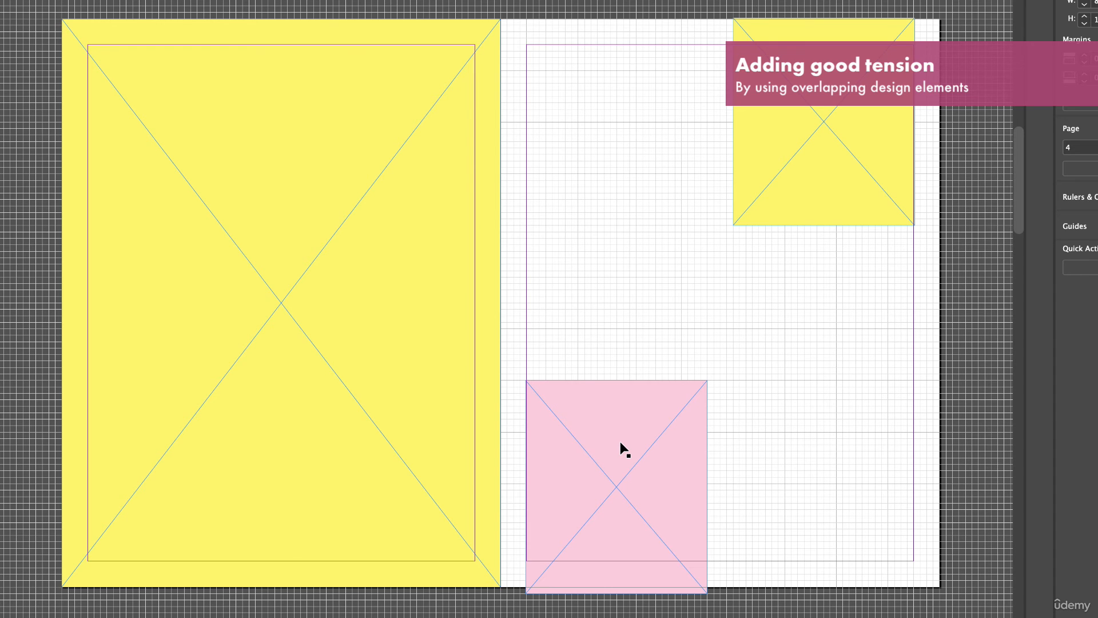
Step: Move the pink frame left so it straddles the spread's gutter and overlaps the left page's yellow frame
left_click_drag(638, 437, 527, 444)
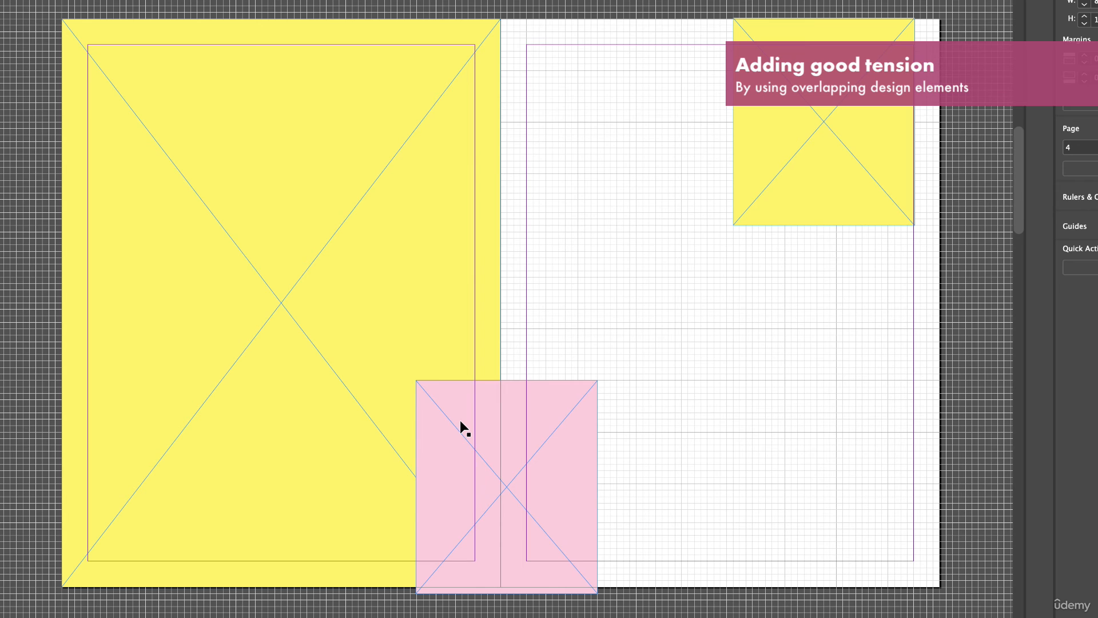
left_click_drag(460, 421, 477, 426)
mouse_move(566, 442)
left_mouse_down()
mouse_move(523, 447)
mouse_move(668, 447)
mouse_move(575, 447)
left_mouse_up()
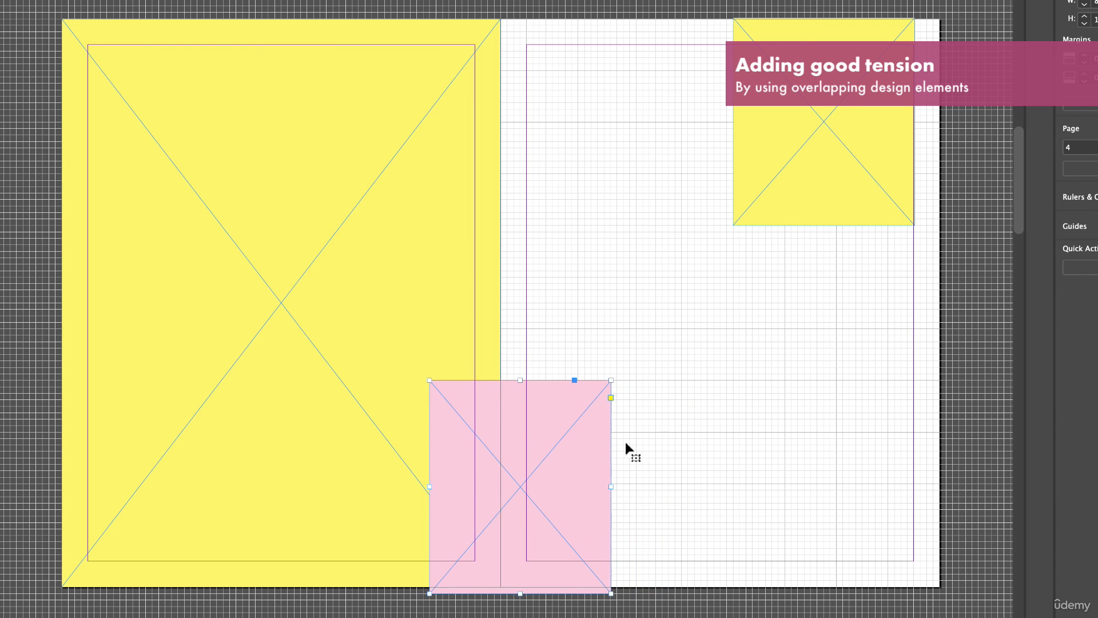
left_click(716, 490)
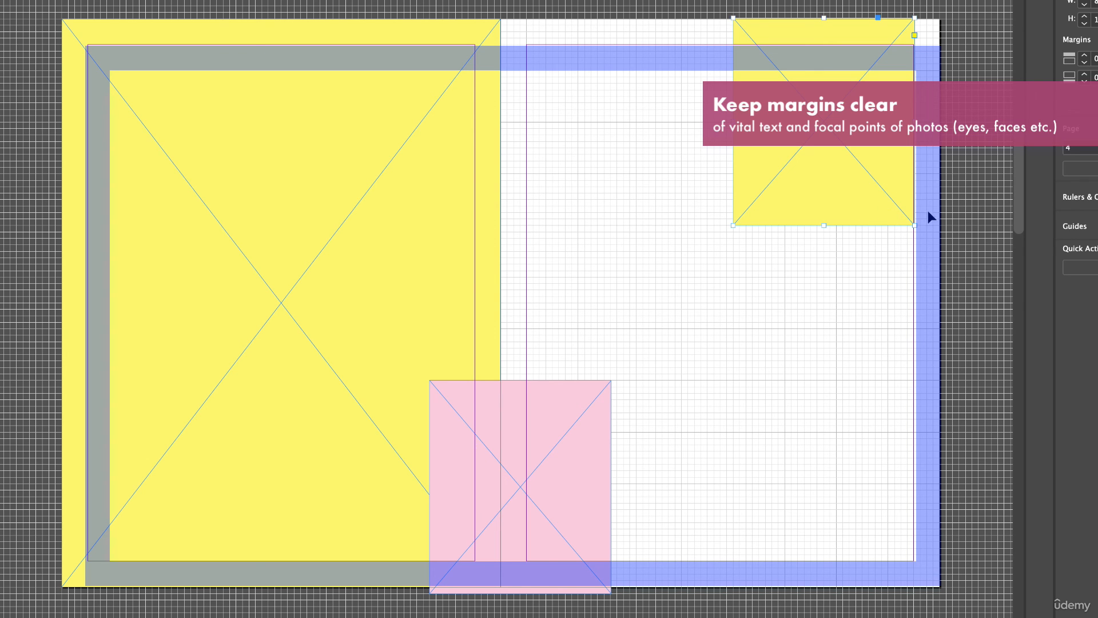
Step: Select the top-right yellow frame
left_click(915, 225)
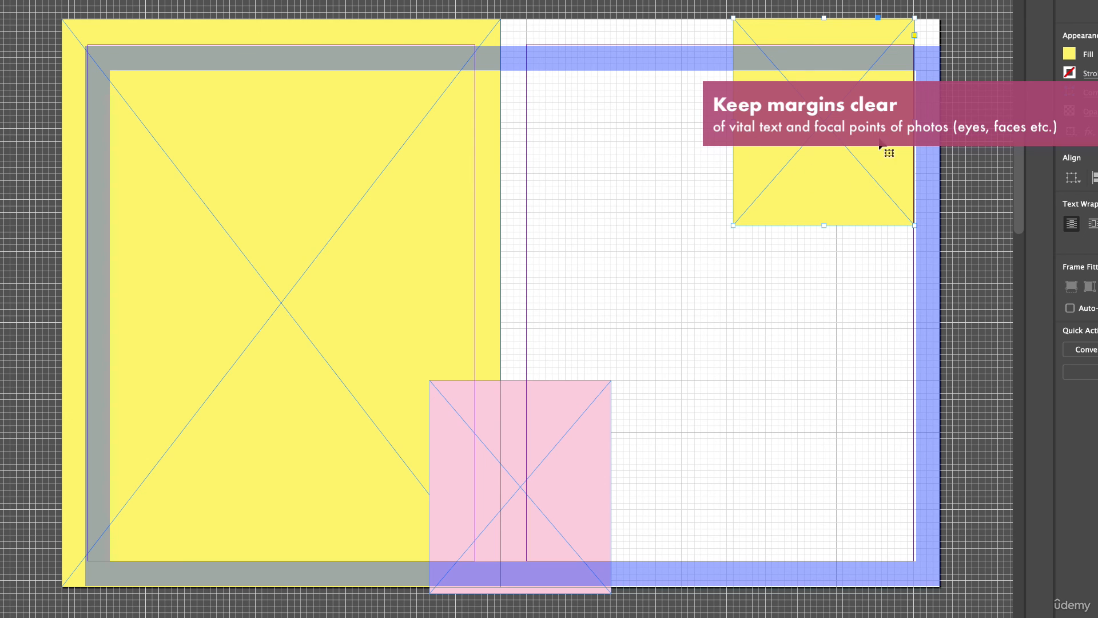